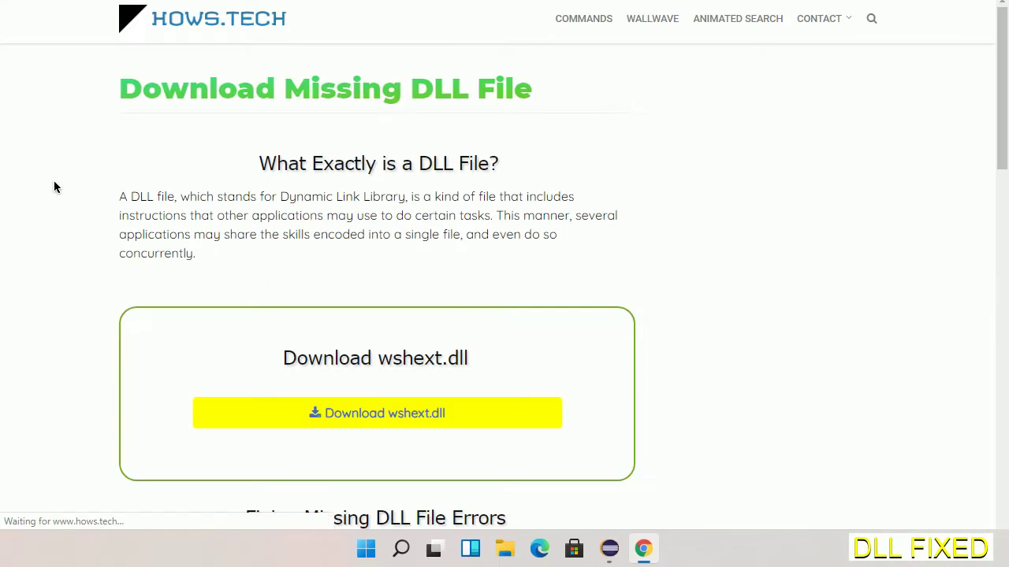
Download wshext.dll from the web page and save it under that name in the Downloads folder on drive E
key("F11")
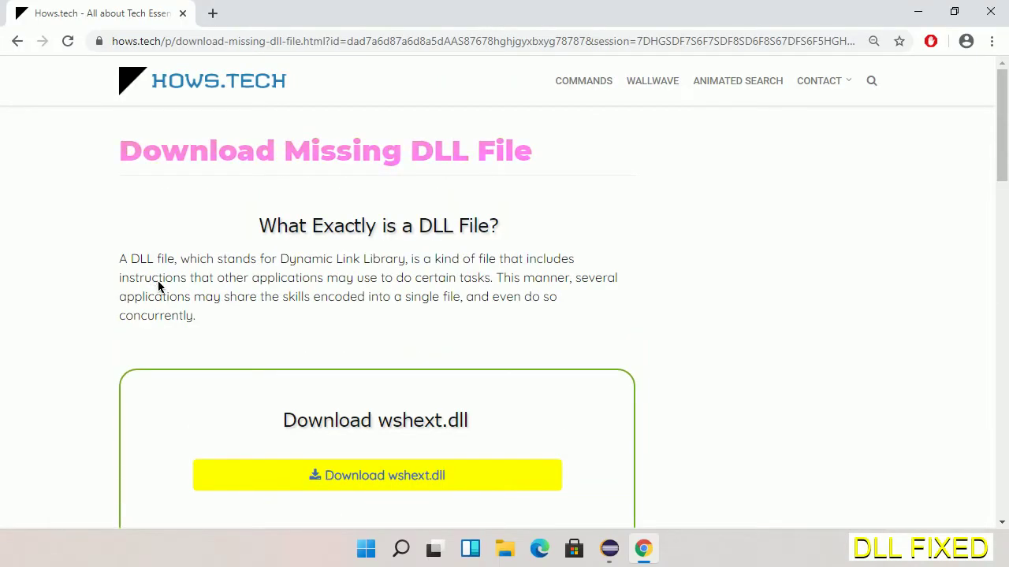
left_click(371, 490)
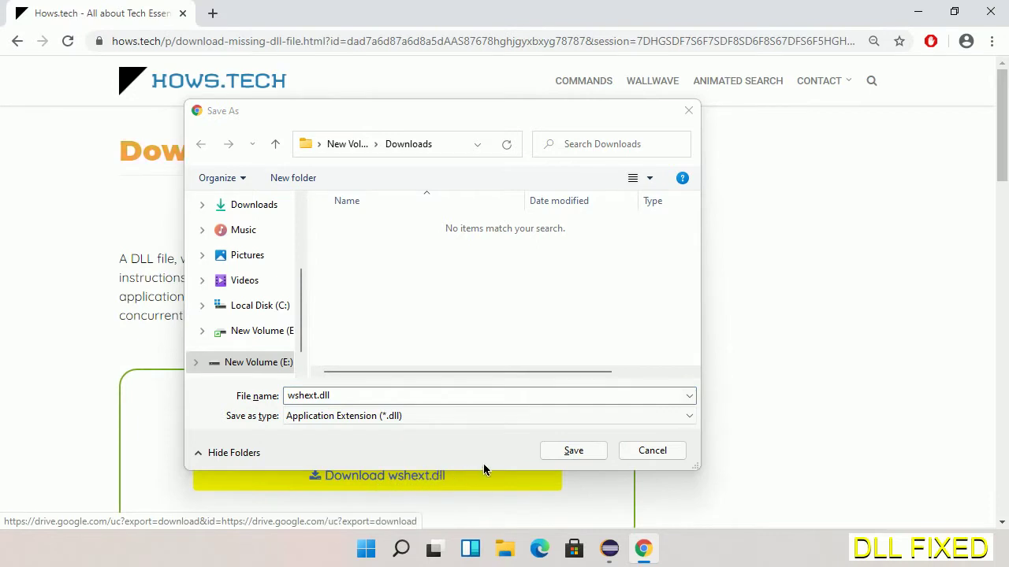
left_click(572, 452)
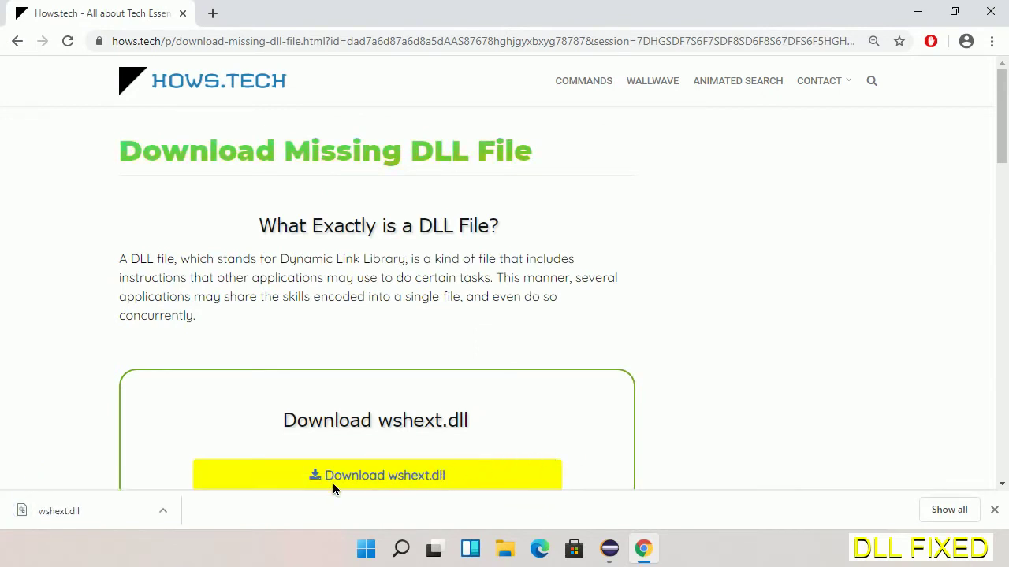
Show the downloaded wshext.dll in its folder and copy the file
left_click(164, 511)
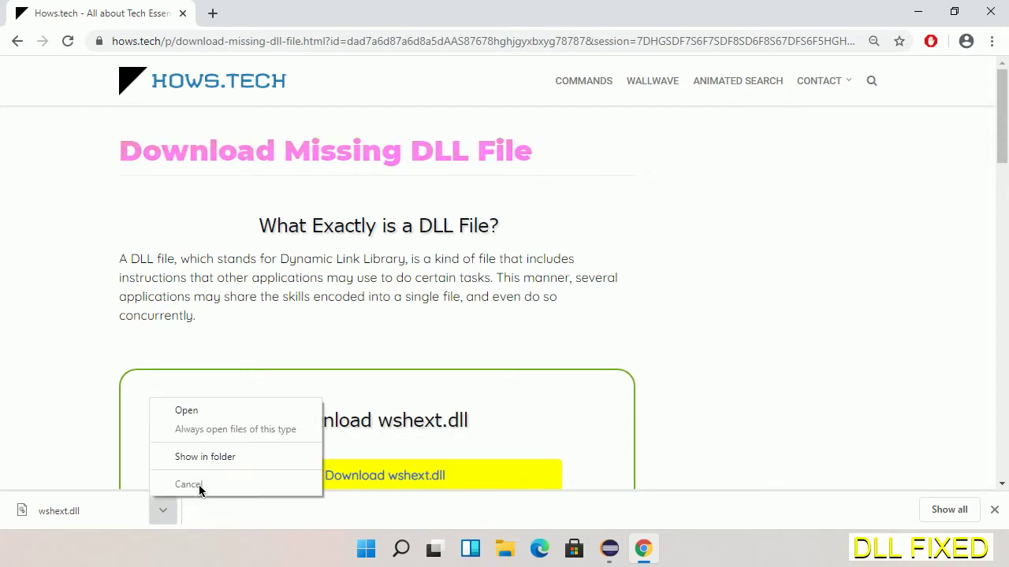
left_click(245, 460)
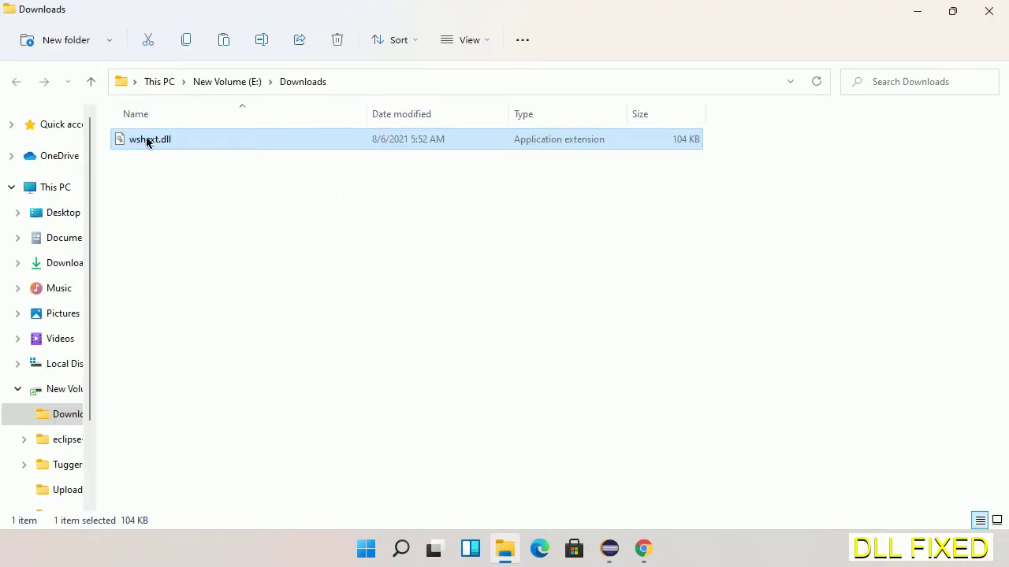
right_click(146, 142)
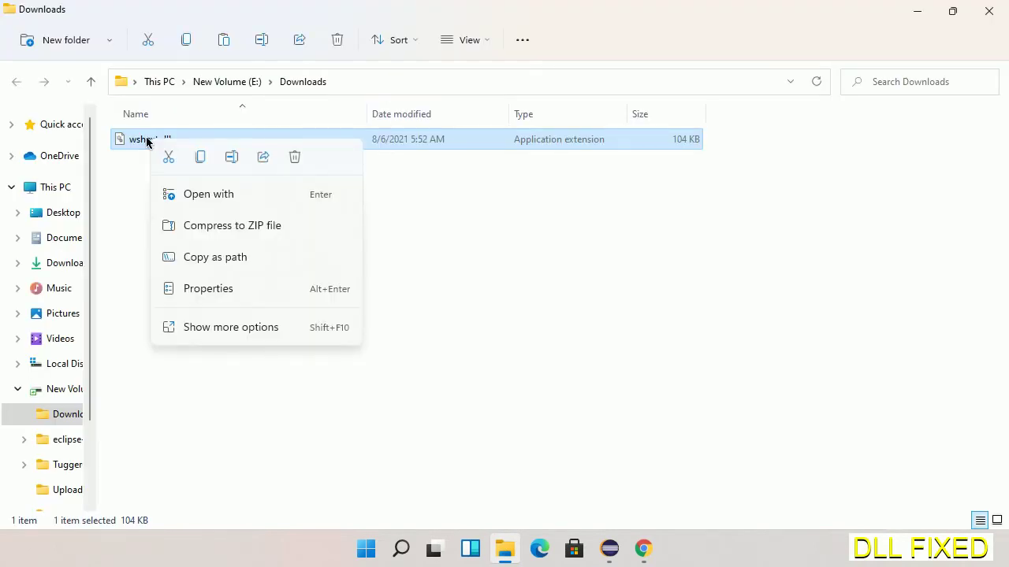
left_click(200, 157)
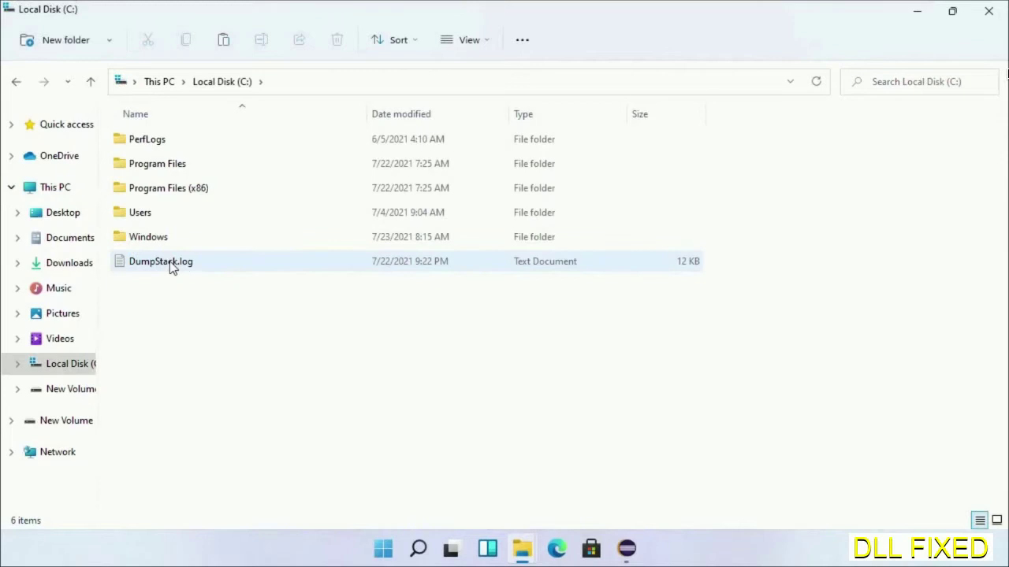
Paste the copied wshext.dll into the C:\Windows\System32 folder
double_click(150, 238)
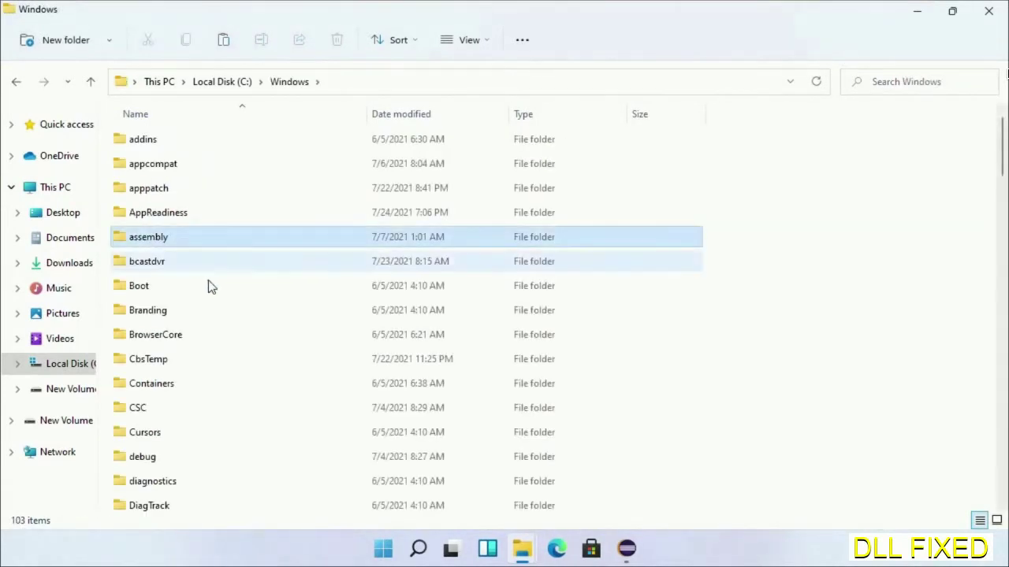
scroll(227, 303, "down", 9)
scroll(227, 304, "down", 13)
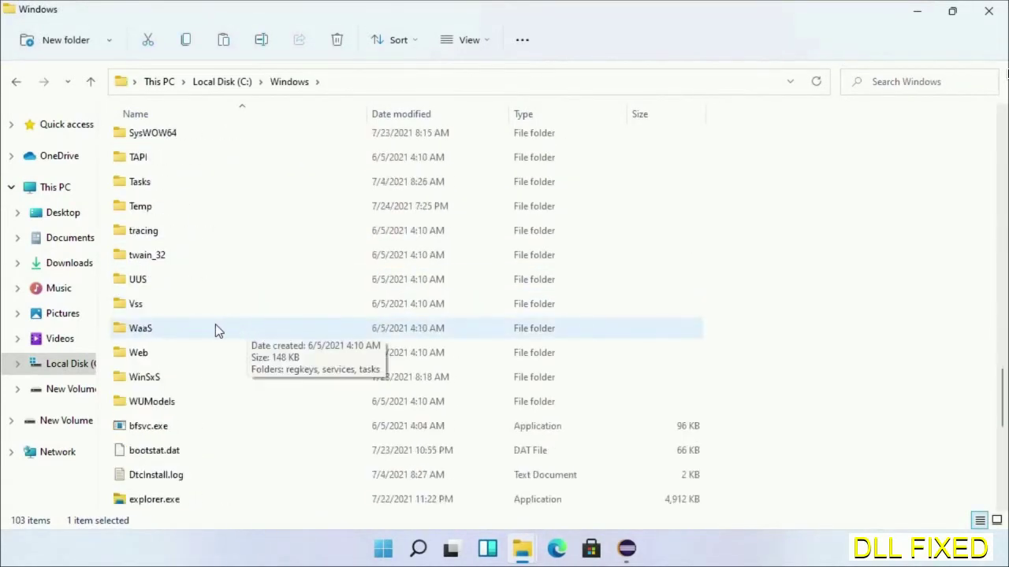
scroll(158, 206, "up", 5)
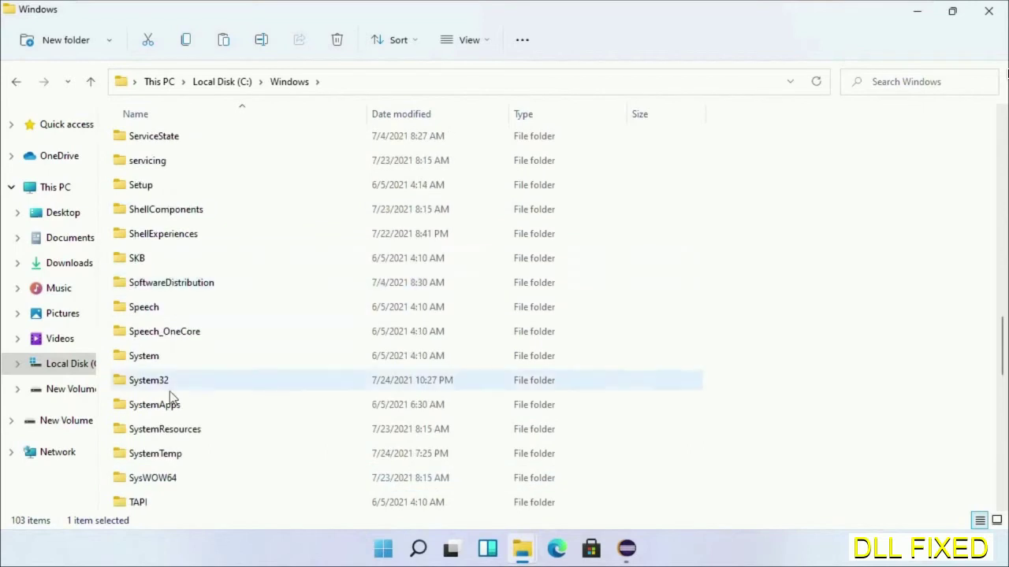
left_click(159, 382)
double_click(157, 381)
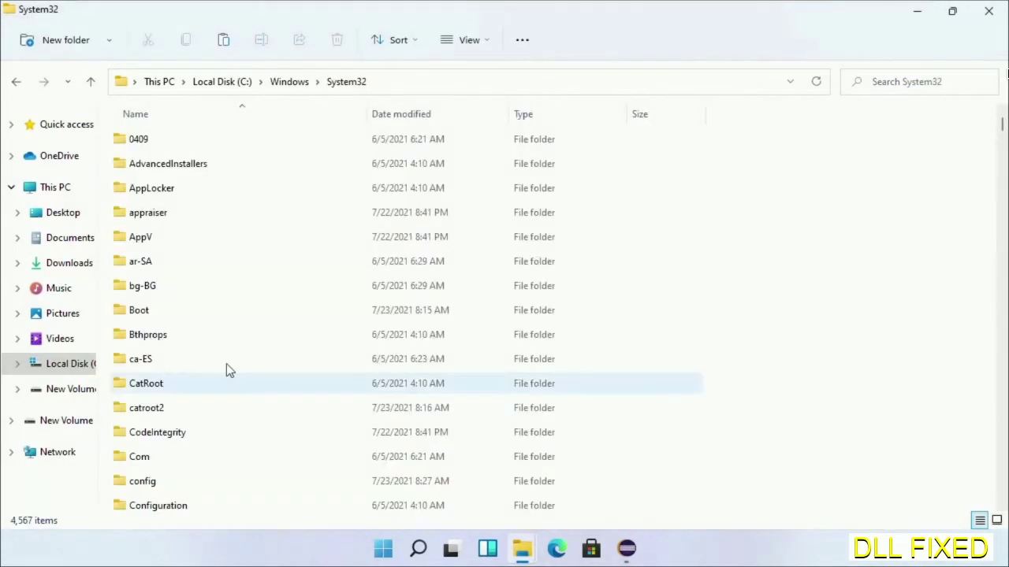
right_click(715, 141)
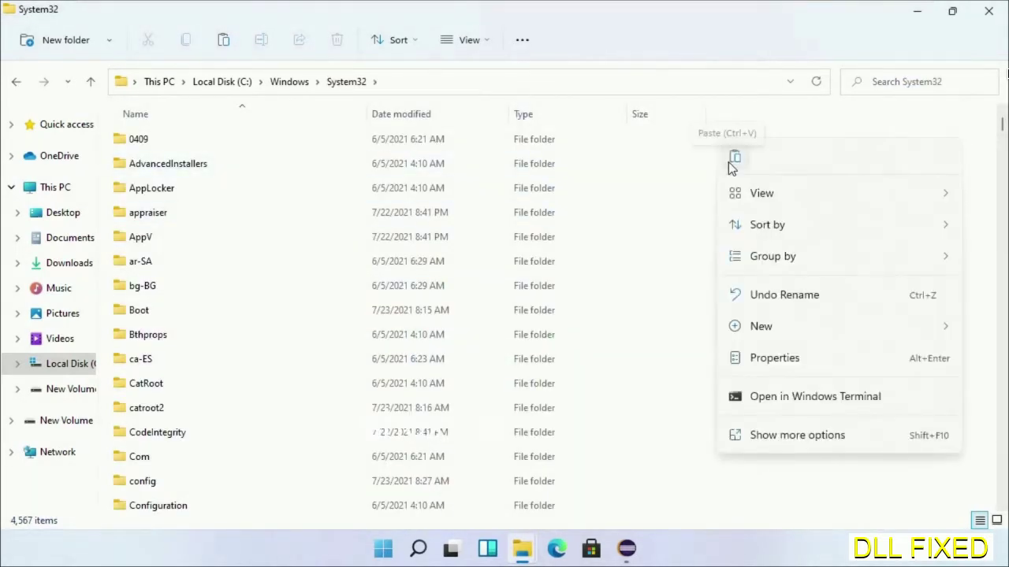
left_click(730, 161)
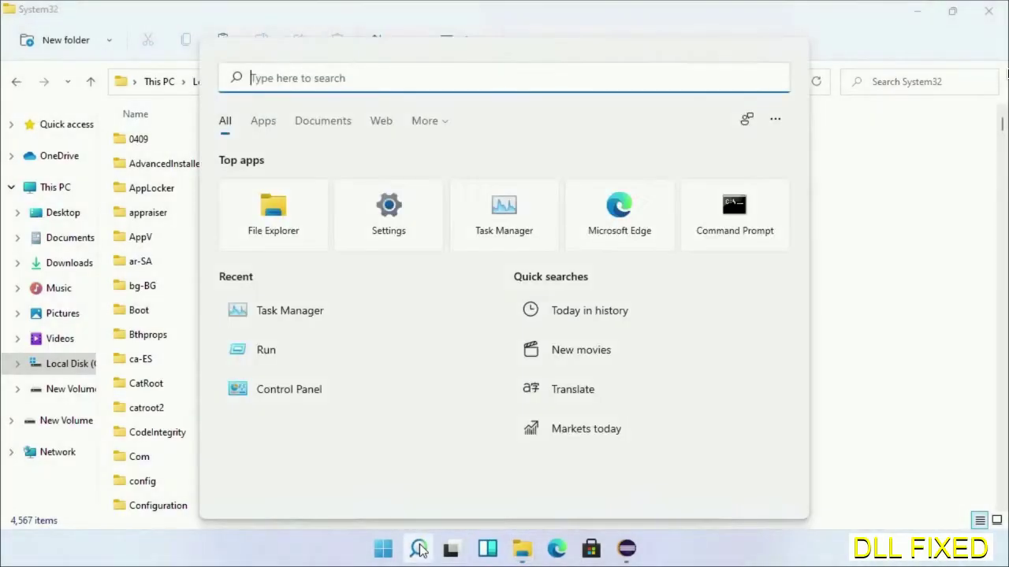
Search Windows for "task" and run Task Manager as administrator
type("task")
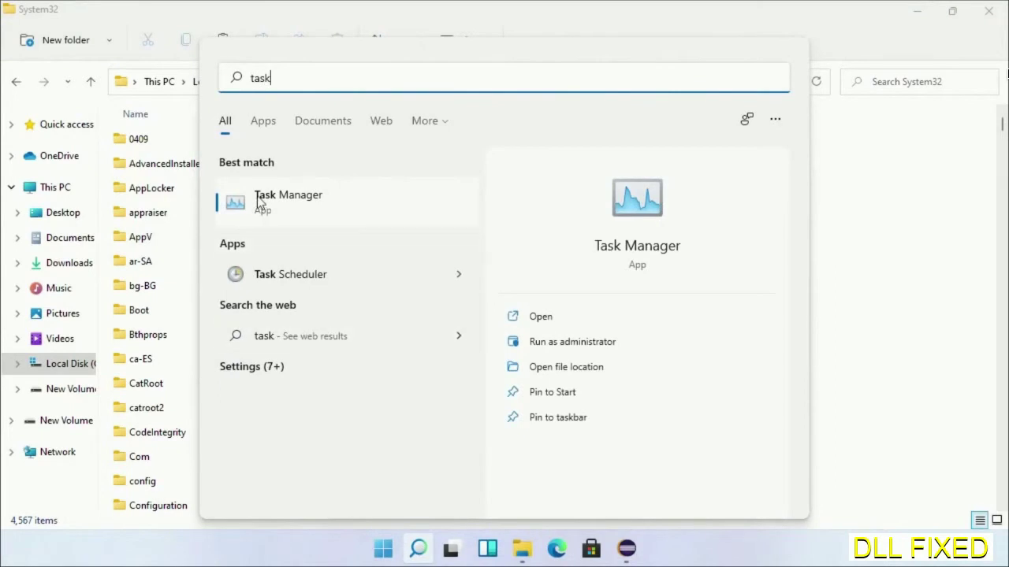
right_click(266, 206)
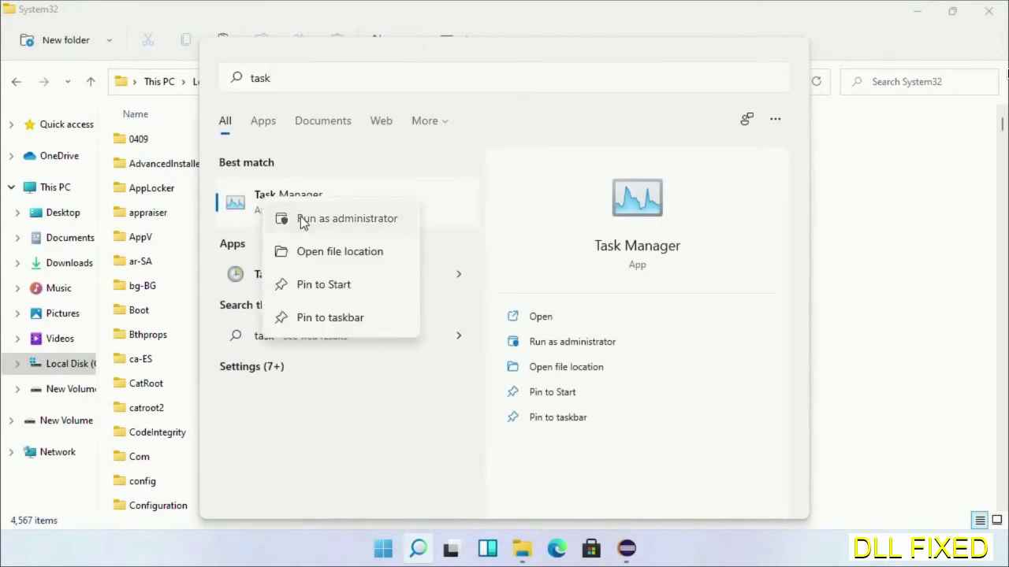
left_click(304, 220)
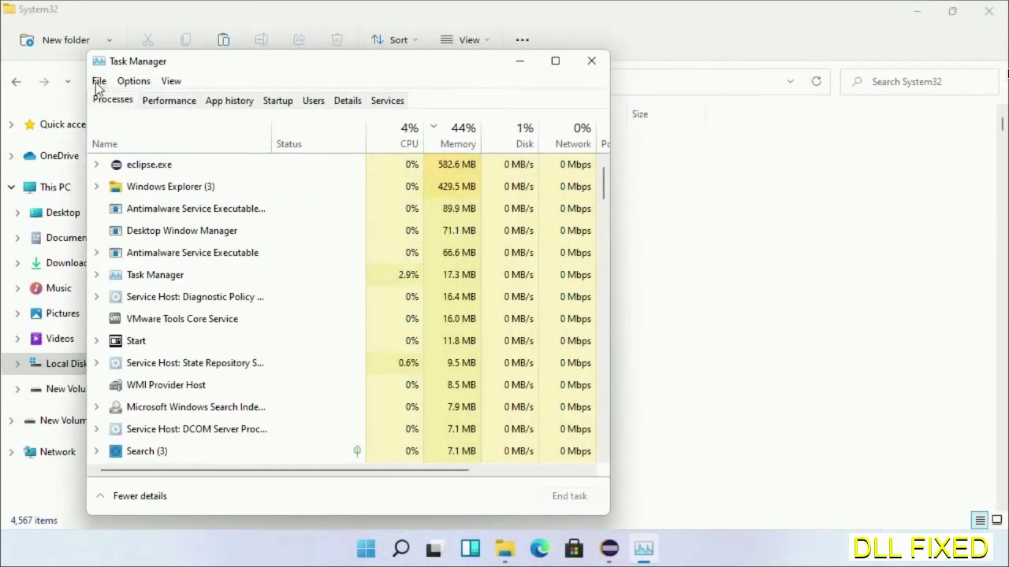
Start creating a new task in Task Manager and browse to the C:\Windows\System32 folder for its program
left_click(100, 81)
left_click(110, 97)
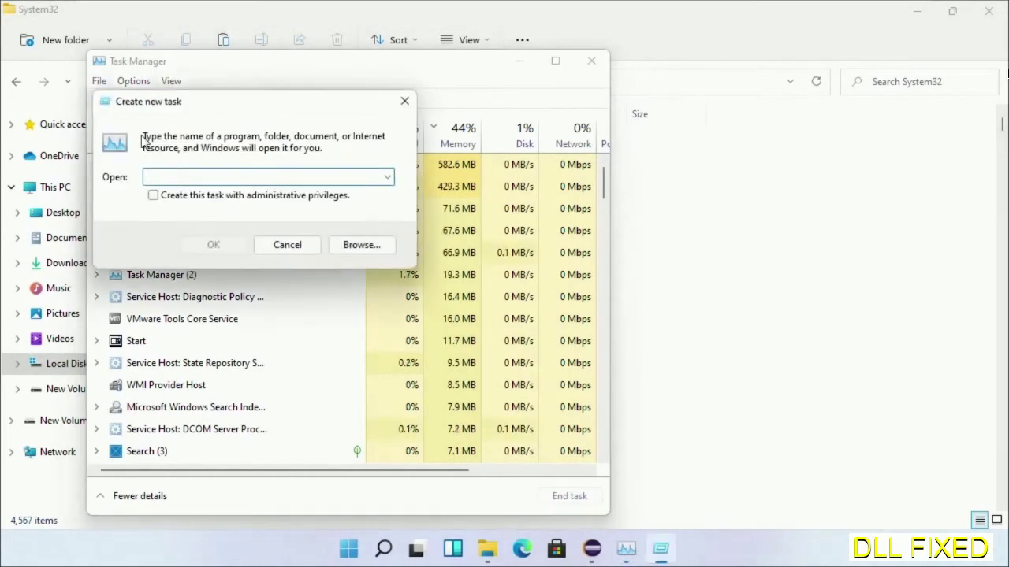
left_click(359, 246)
left_click(167, 410)
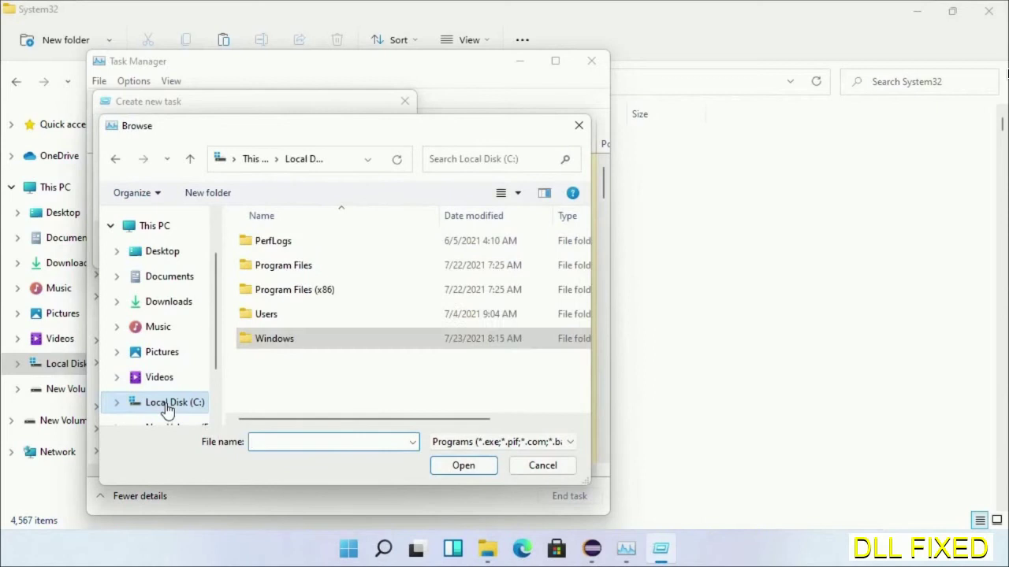
double_click(281, 340)
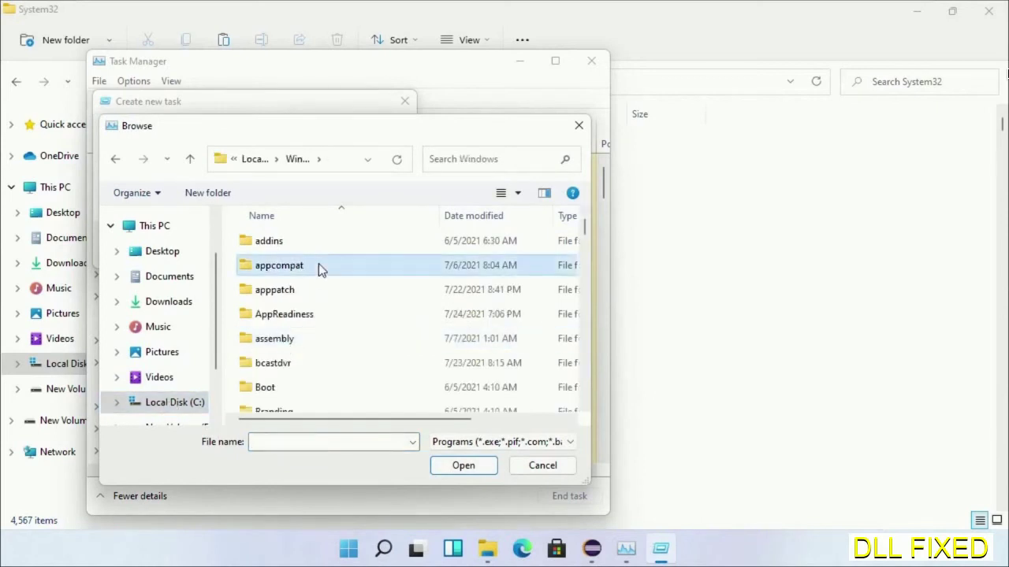
scroll(318, 264, "down", 20)
double_click(319, 264)
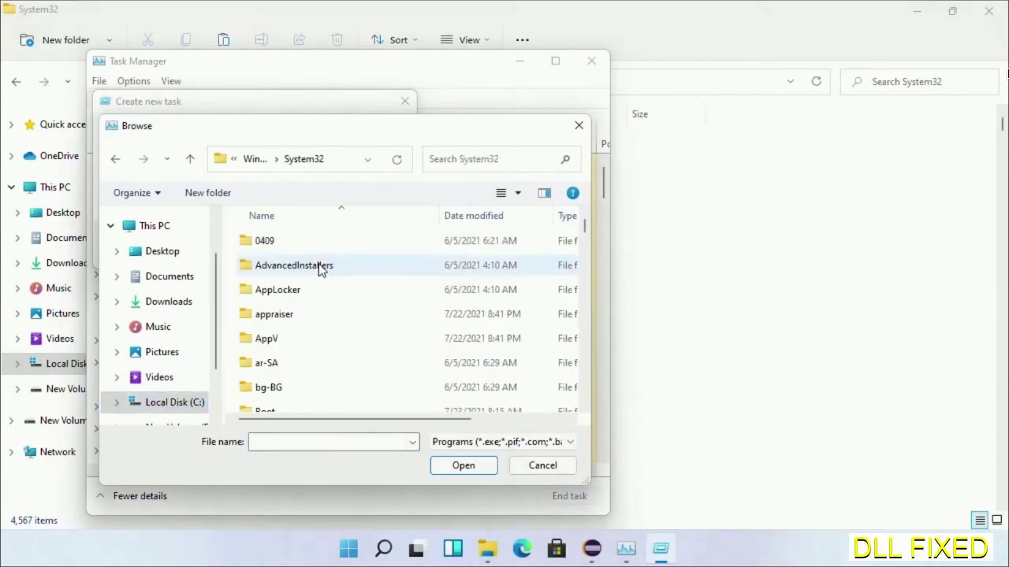
Find cmd.exe in the System32 folder and choose it as the program for the new task
key("Down")
key("Down")
key("Down")
key("Down")
key("Down")
key("Down")
key("Down")
key("Down")
key("Down")
key("Down")
key("Down")
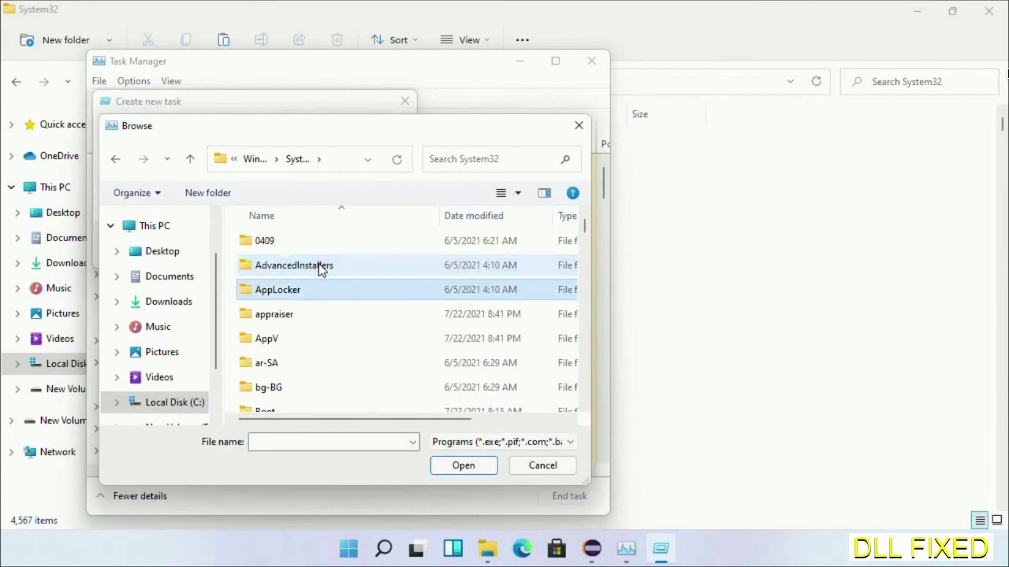
key("Down")
key("Down")
key("Down")
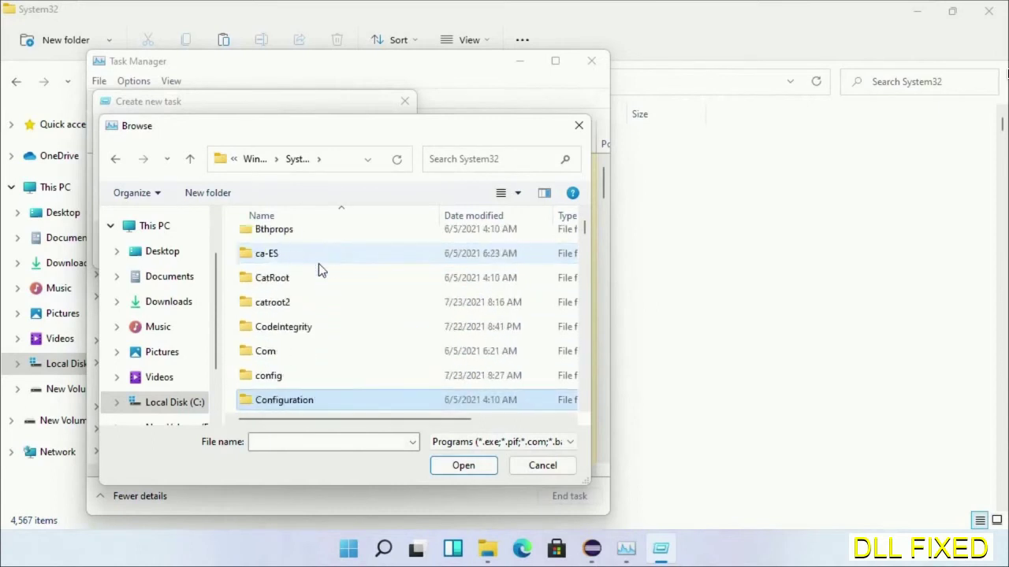
key("Up")
key("Down")
key("Down")
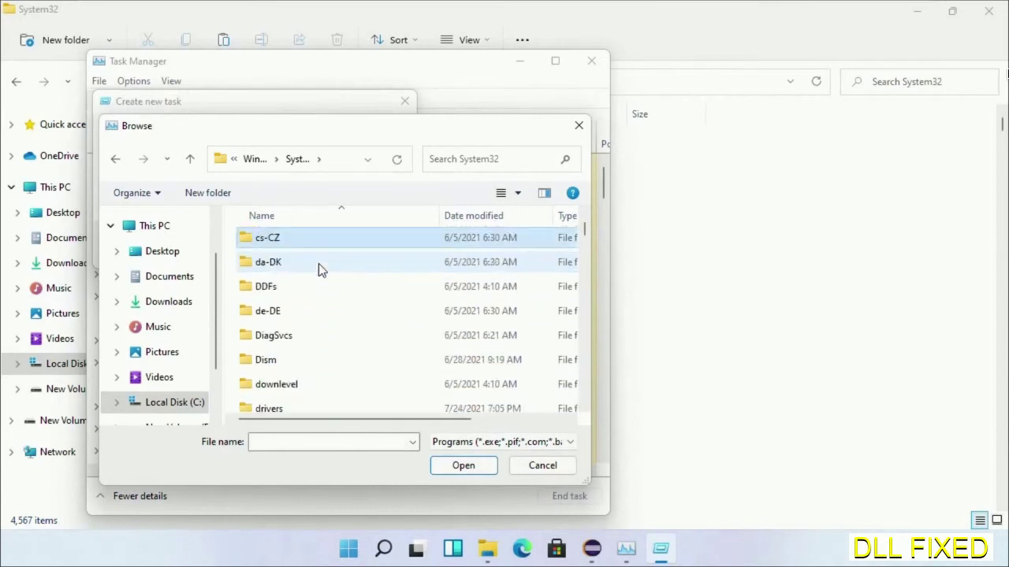
key("c")
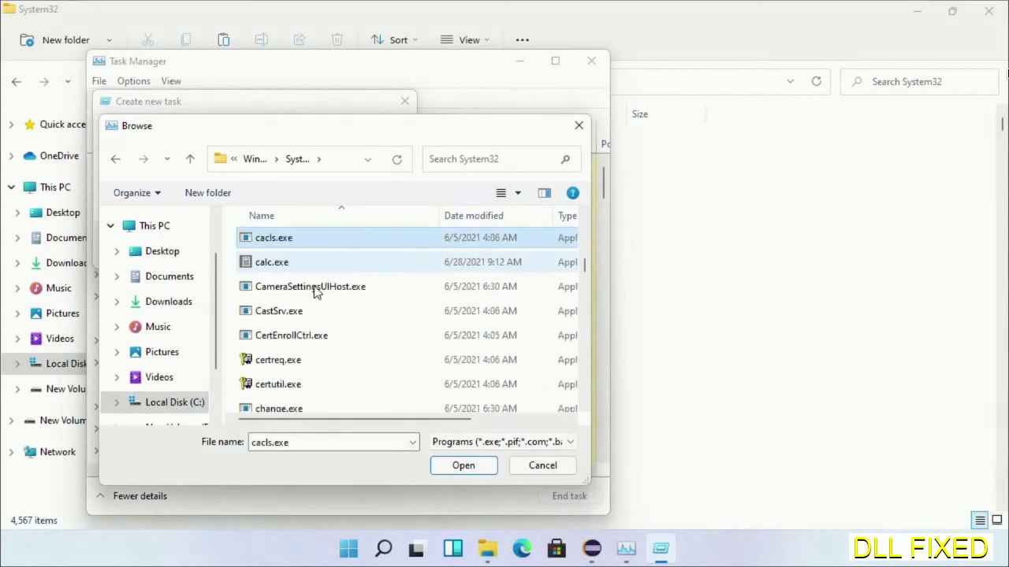
key("c")
key("m")
key("d")
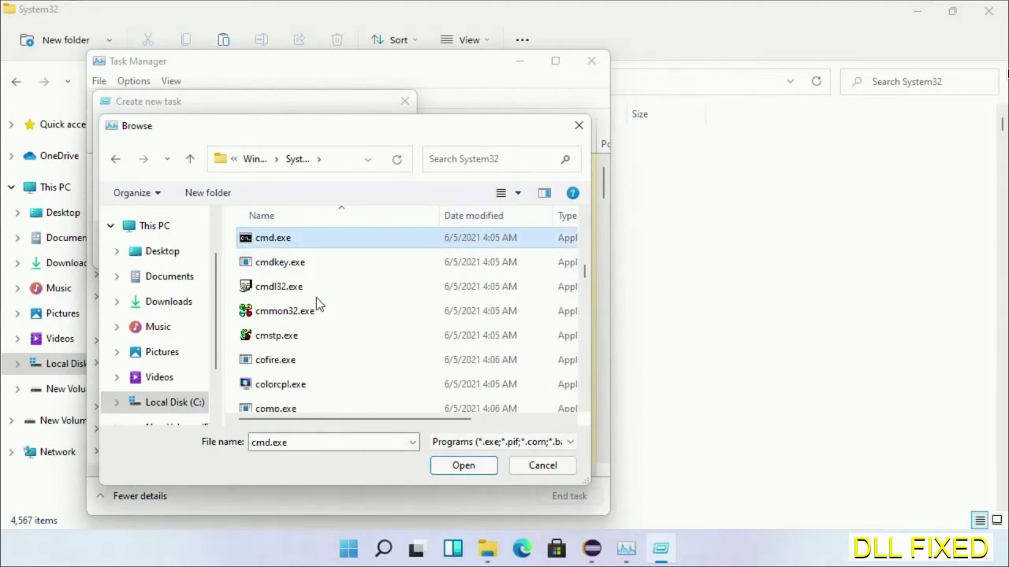
double_click(289, 242)
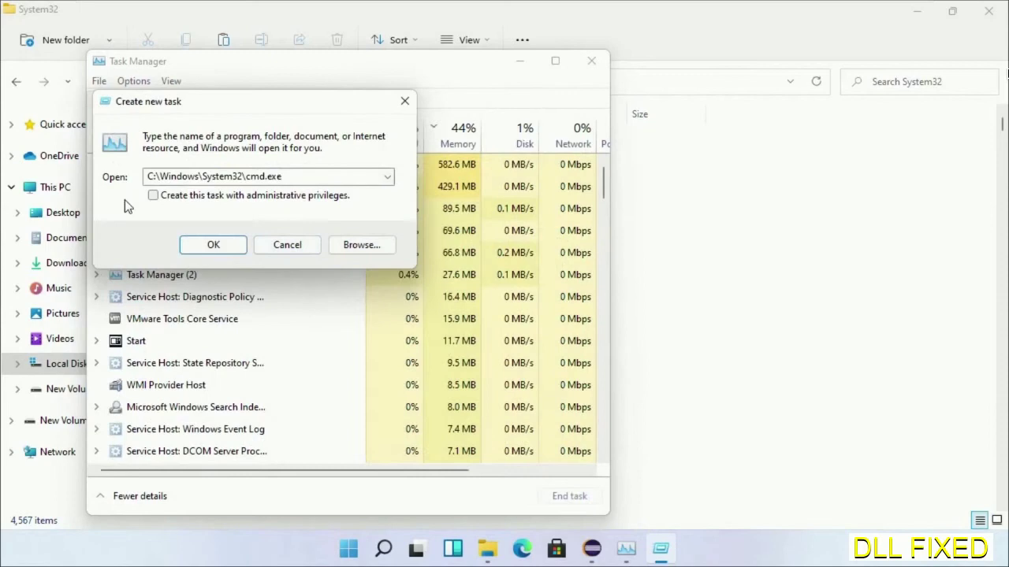
Run the cmd.exe task with administrative privileges and maximize the Command Prompt window
left_click(153, 195)
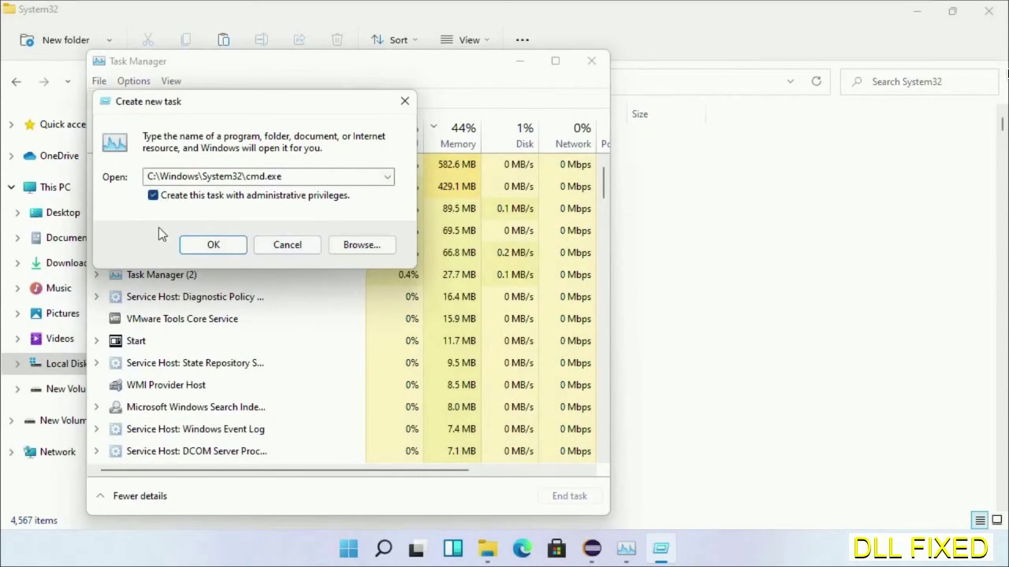
left_click(214, 245)
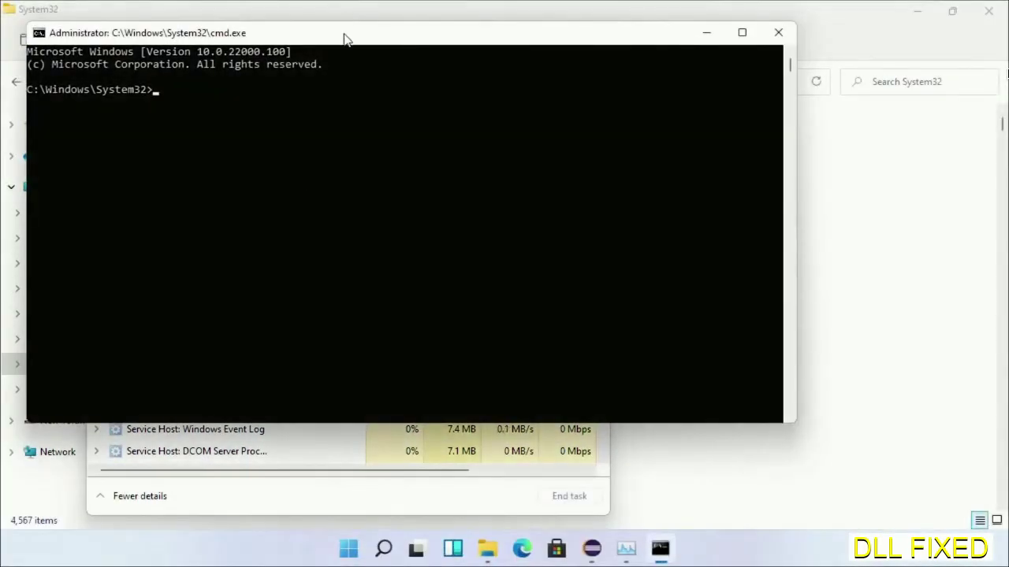
left_click_drag(347, 40, 374, 81)
double_click(419, 86)
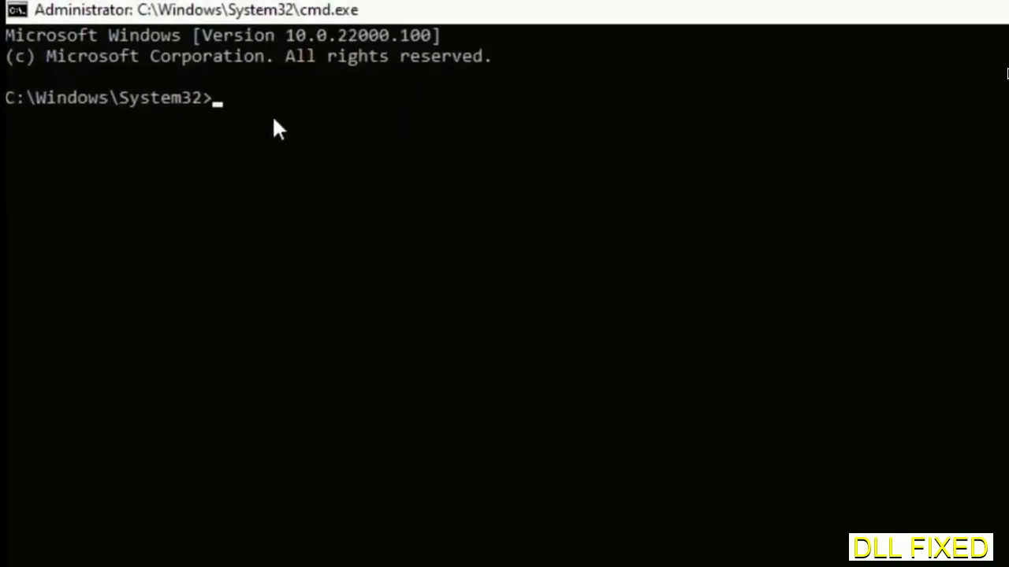
Run chkdsk c: /f /r and answer Y to schedule the volume check for the next system restart
type("chkdsk c /f /r")
key("Left")
key("Left")
key("Left")
key("Left")
key("Left")
key("Left")
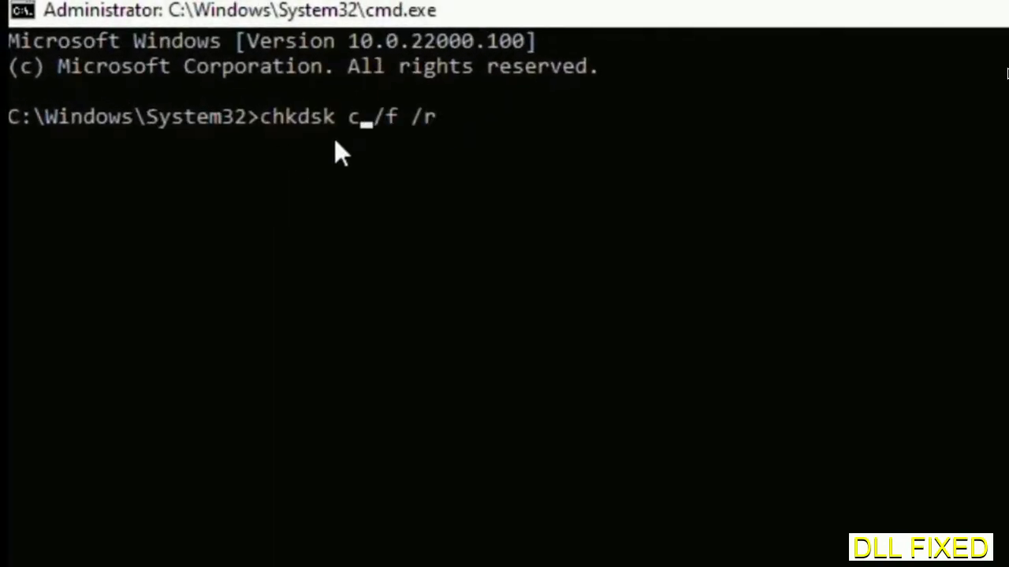
type(":")
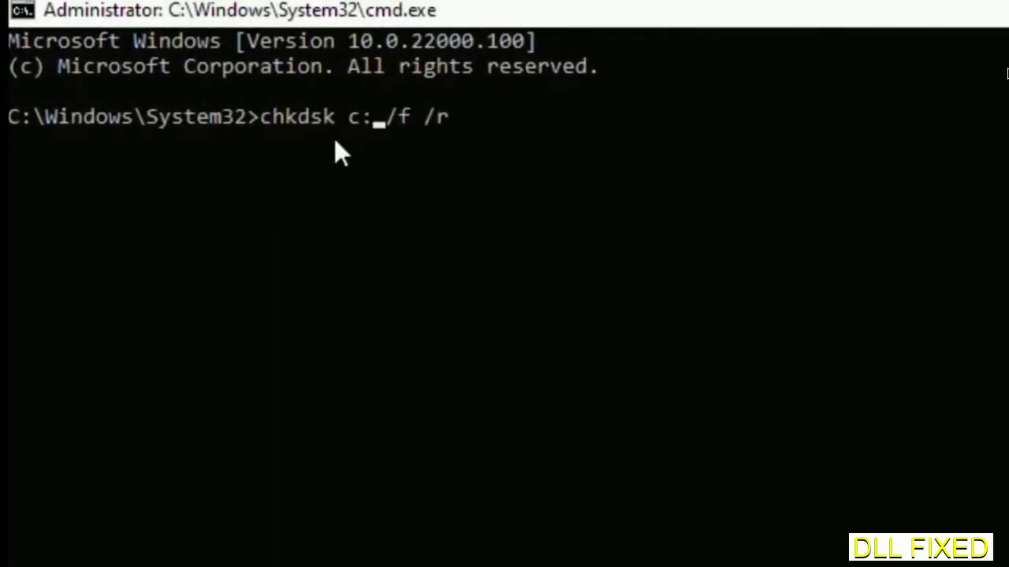
key("Return")
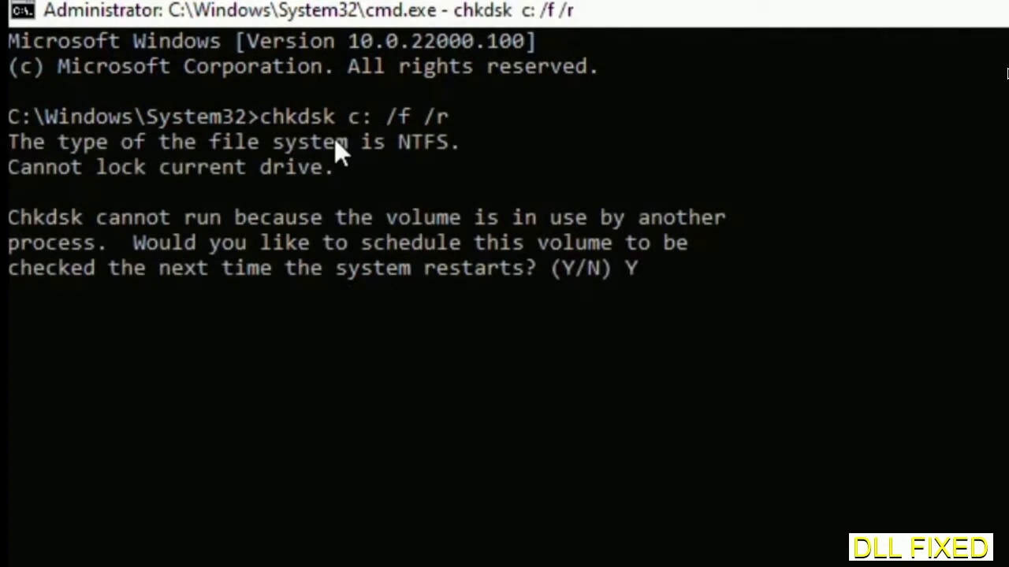
type("Y")
key("Return")
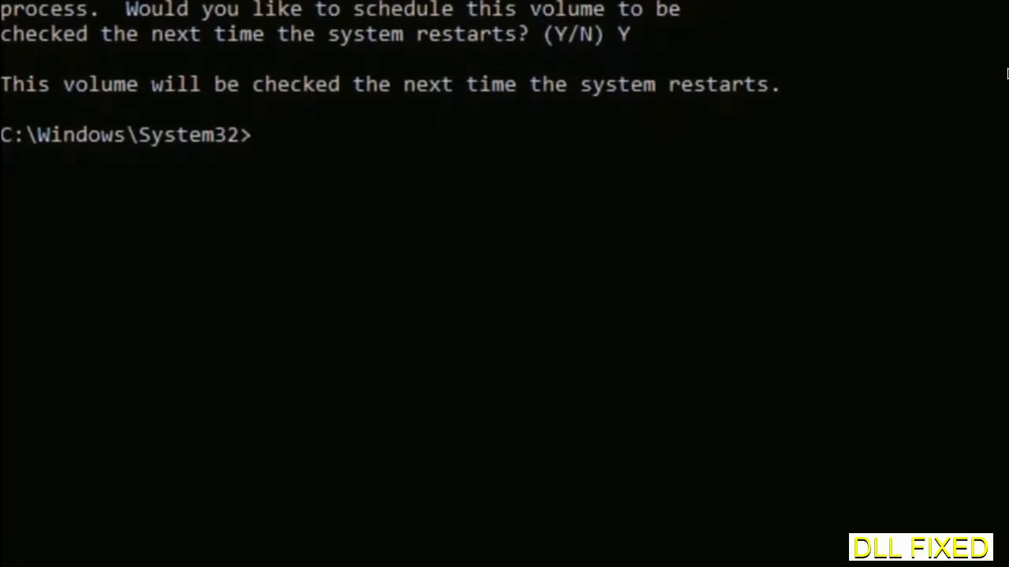
Start a system file scan with the command sfc /scannow
type("sfc /scannow")
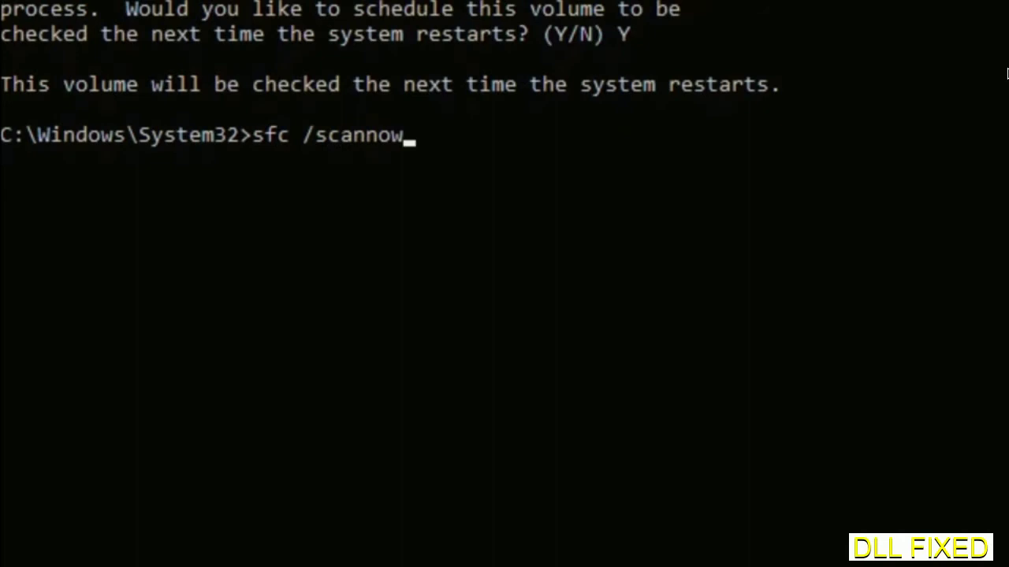
key("Return")
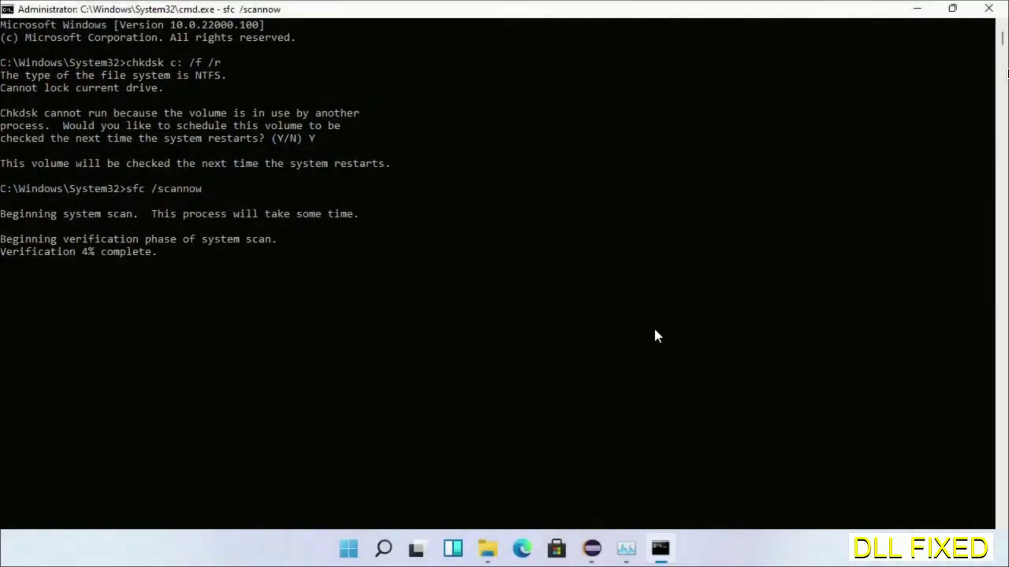
Switch to Task Manager and run C:\Windows\System32\cmd.exe as a new task with administrative privileges
left_click(630, 552)
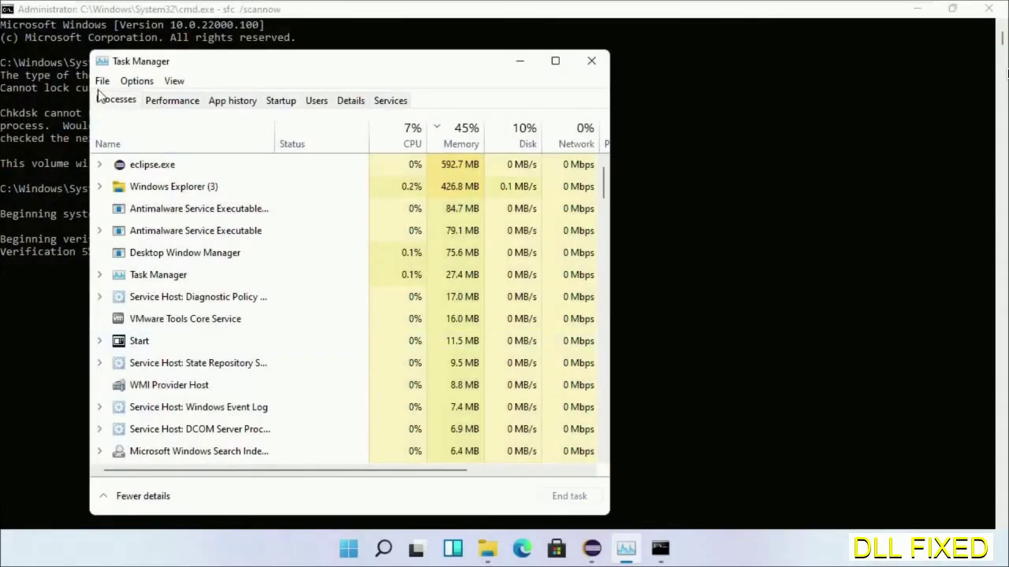
left_click(103, 82)
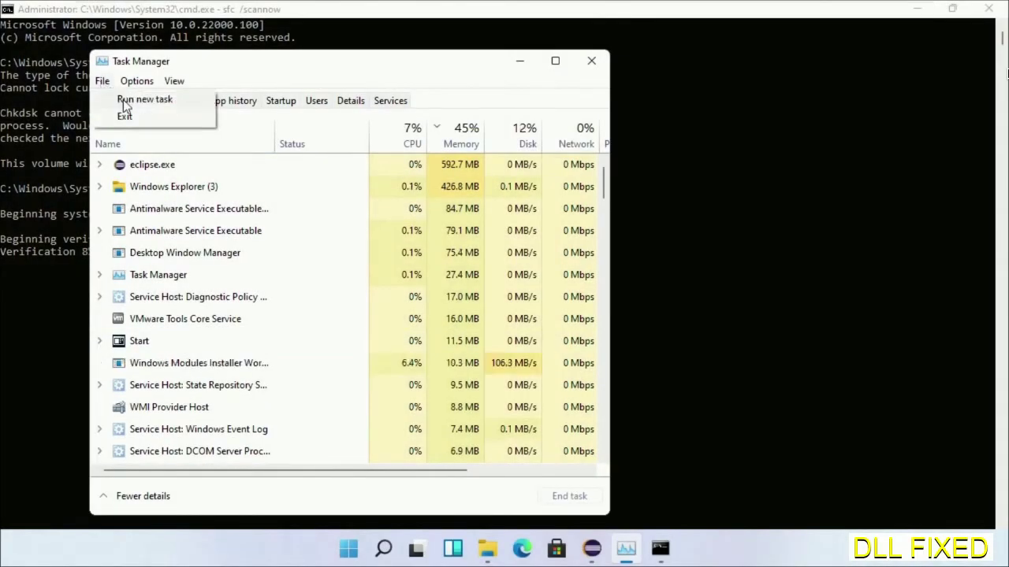
left_click(123, 99)
left_click(156, 195)
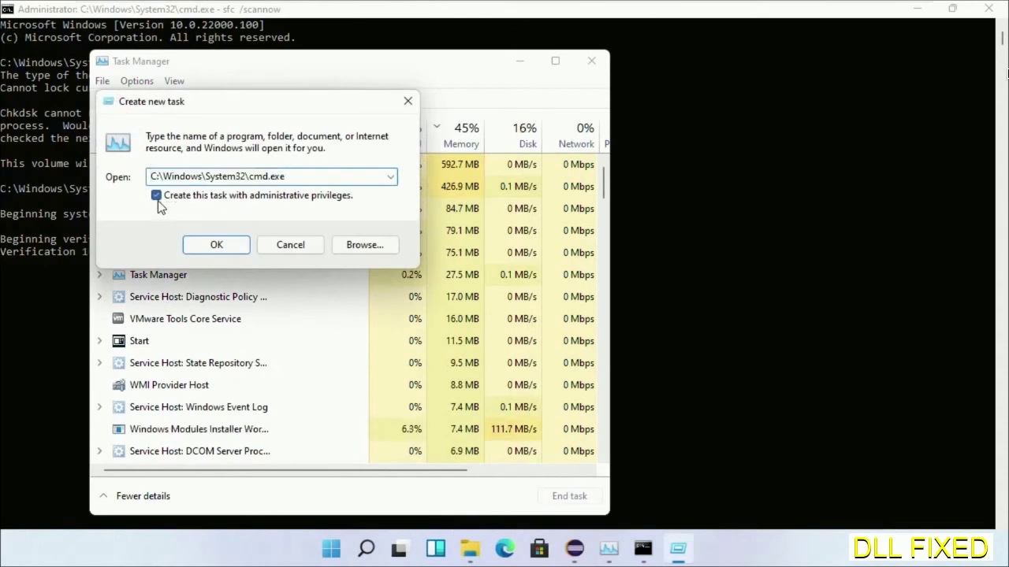
left_click(206, 248)
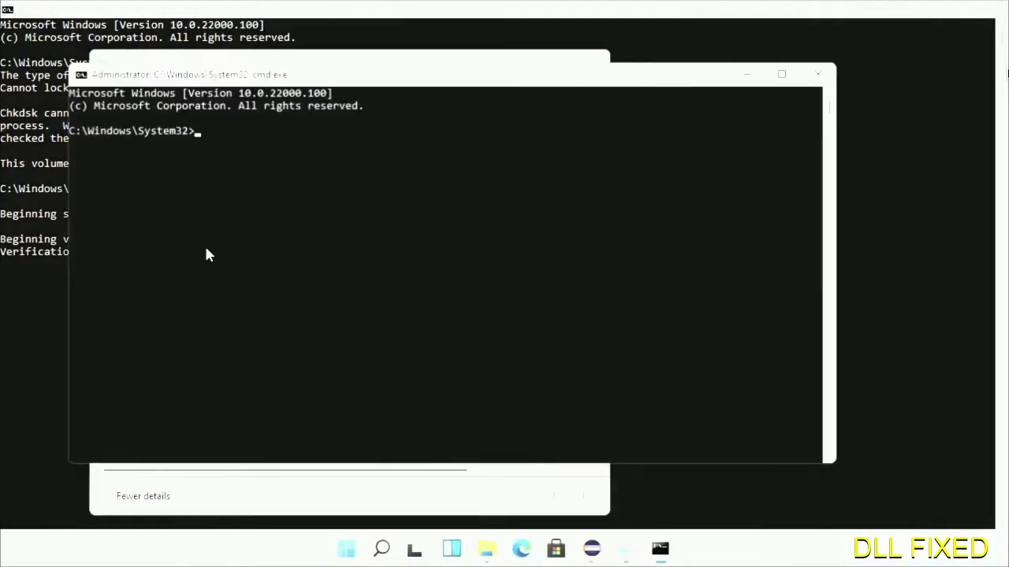
Bring the maximized sfc scan window forward and place the new Command Prompt window over it, beside the scan output
left_click_drag(323, 78, 446, 119)
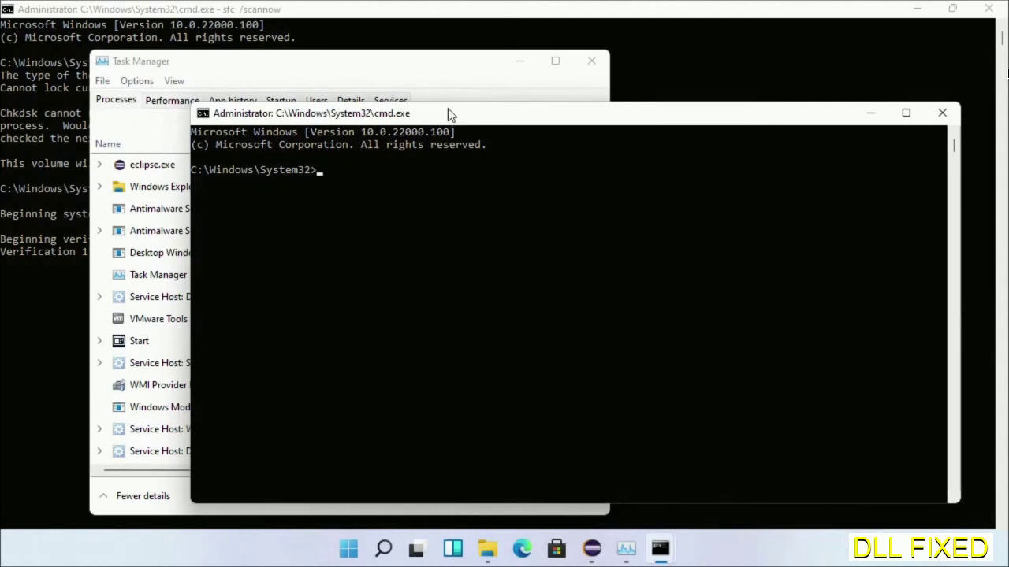
left_click(469, 11)
mouse_move(660, 549)
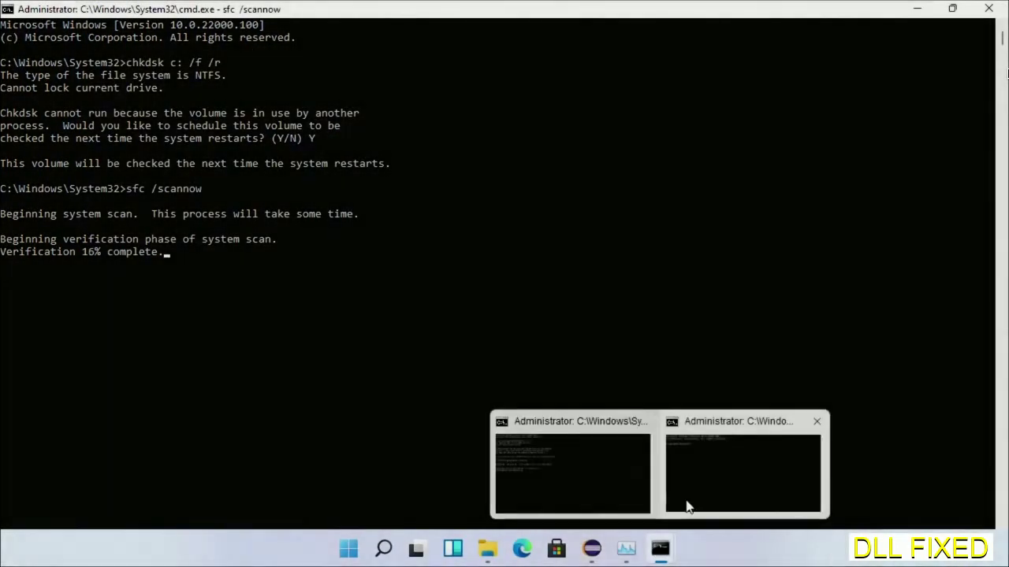
left_click(723, 473)
left_click_drag(339, 111, 562, 66)
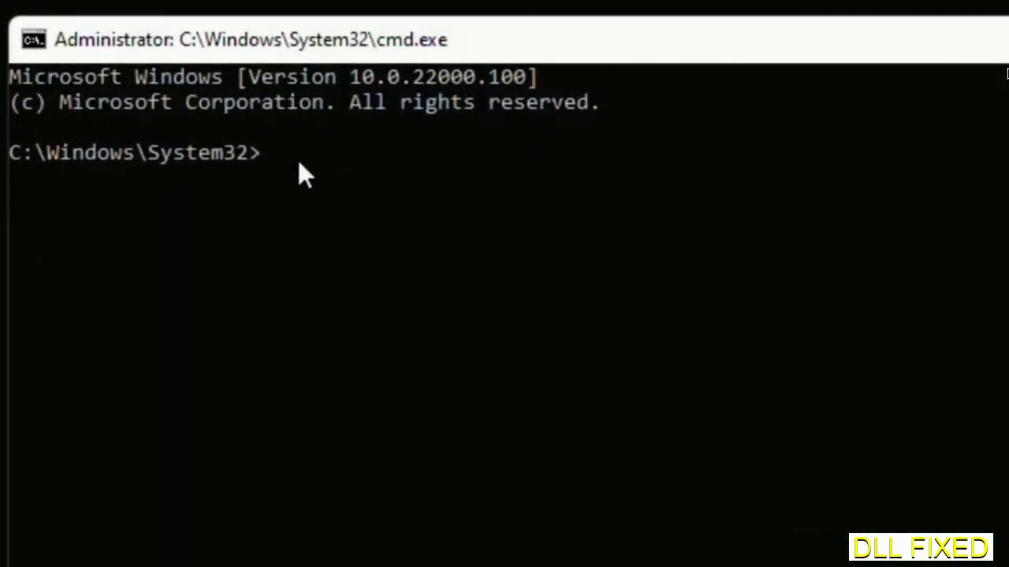
Enter regsvr32 "C:\Windows\System32\myMissingDllFile.dll" at the new prompt and mark the DLL file name within it
type("regsvr32 \"C:\\Windows\\System32\\myMissingDllFile.dll\"")
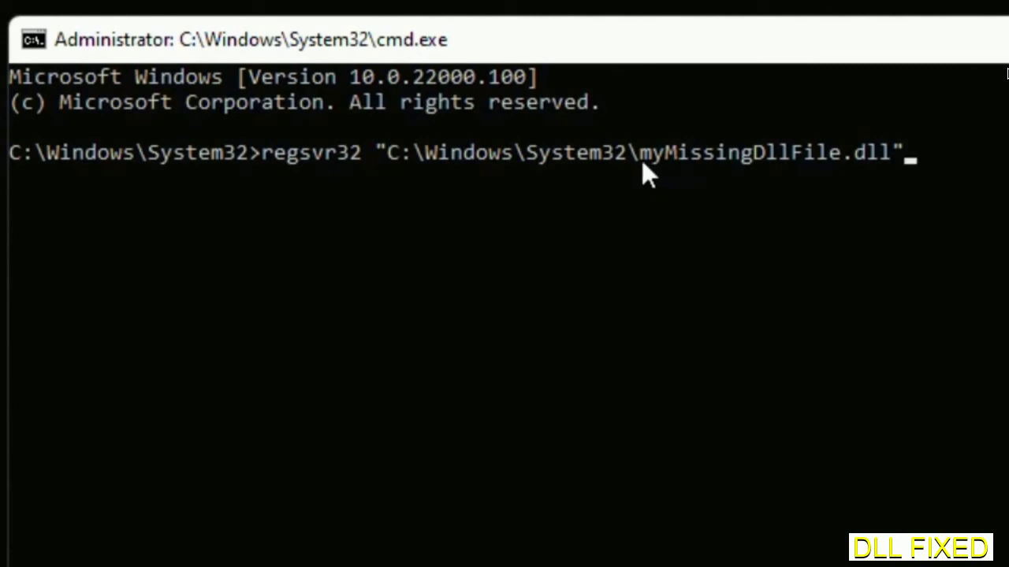
left_click_drag(643, 160, 822, 157)
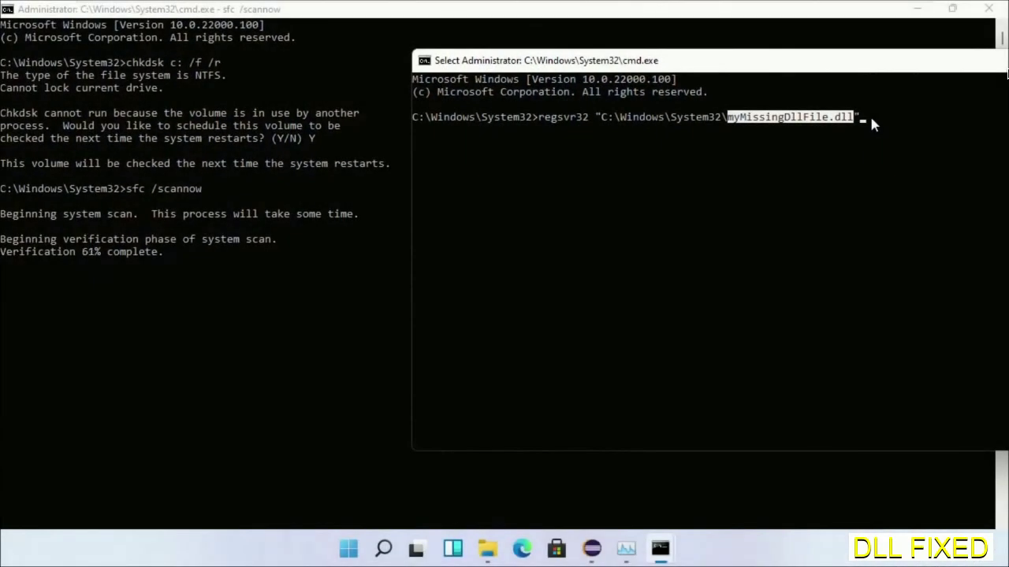
left_click(869, 113)
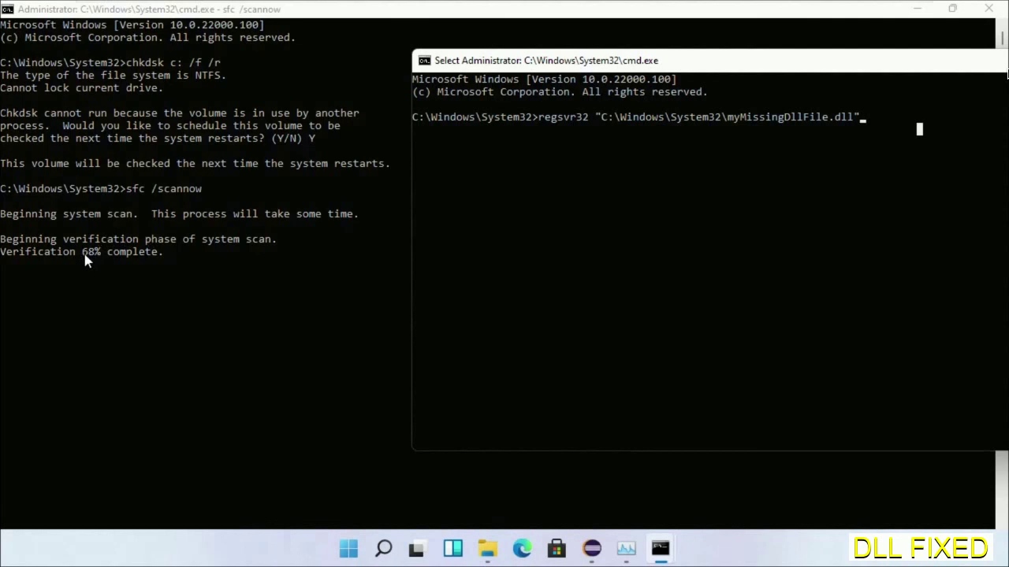
View the Restart choice among the computer's power options and dismiss the options without restarting
left_click(383, 552)
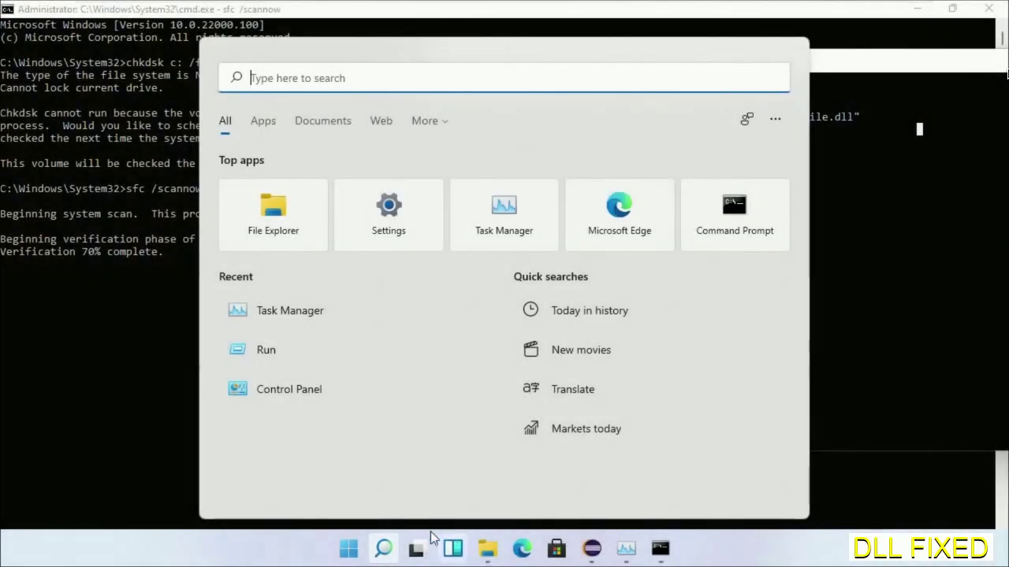
left_click(348, 549)
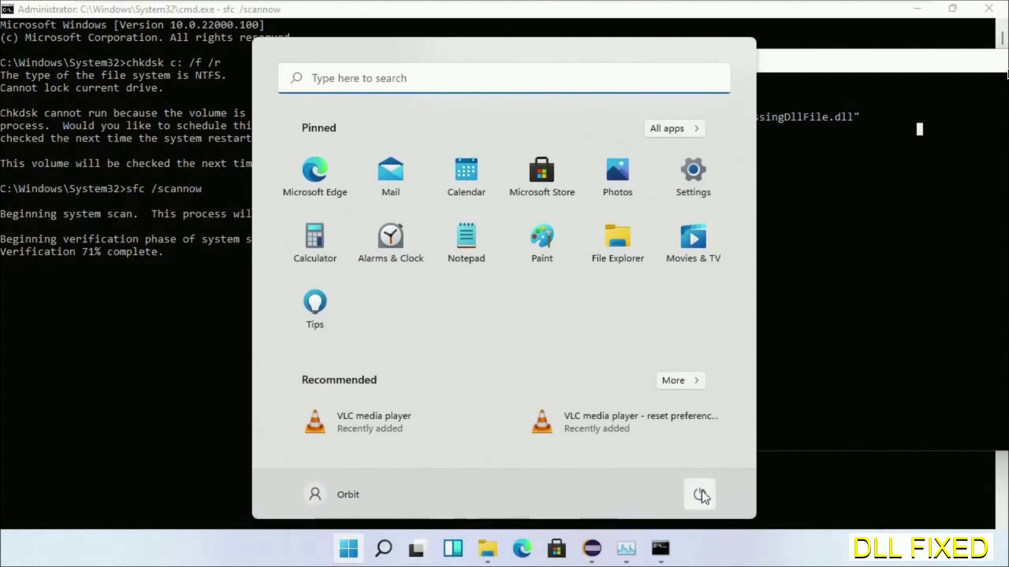
left_click(700, 494)
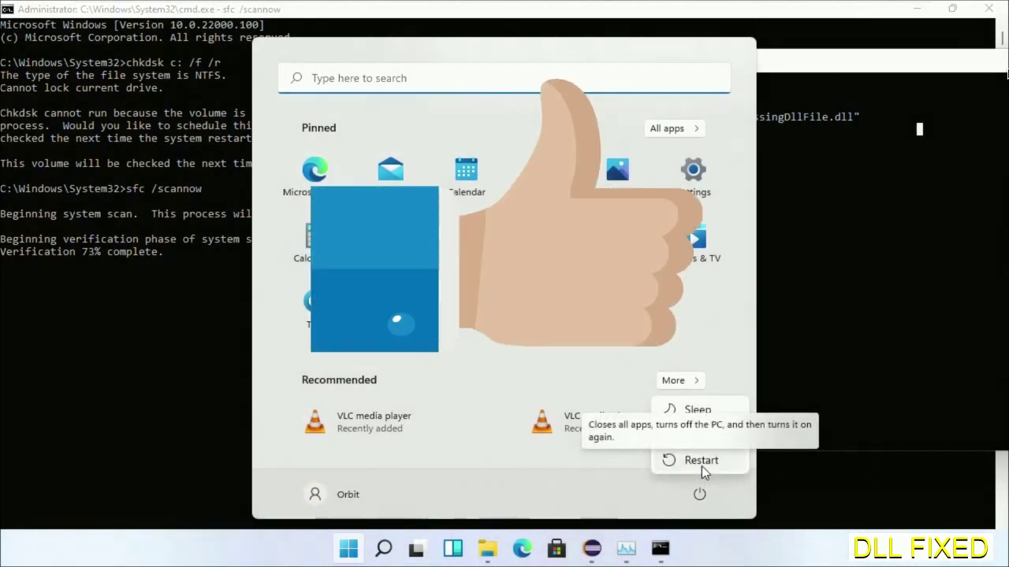
key("Escape")
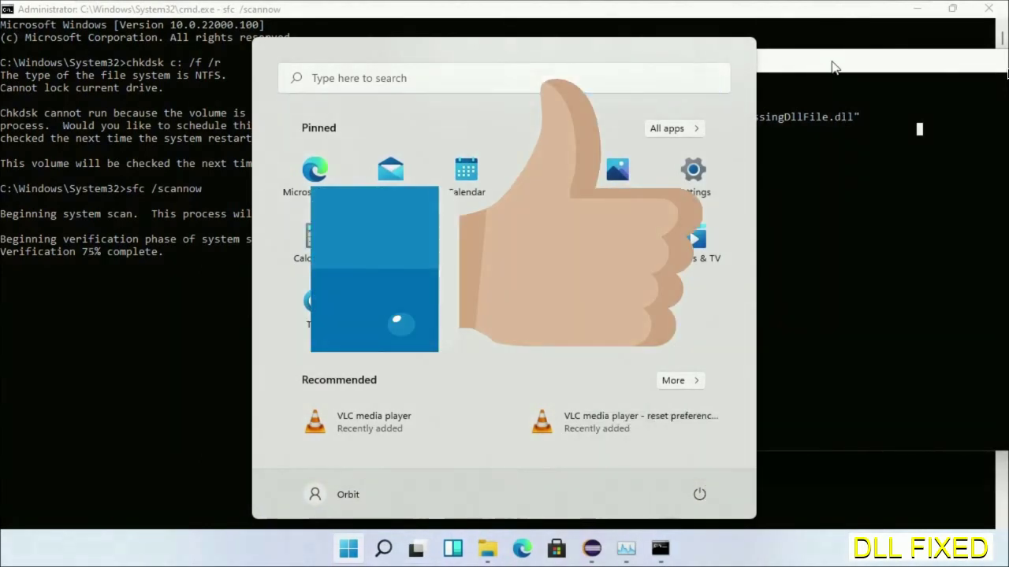